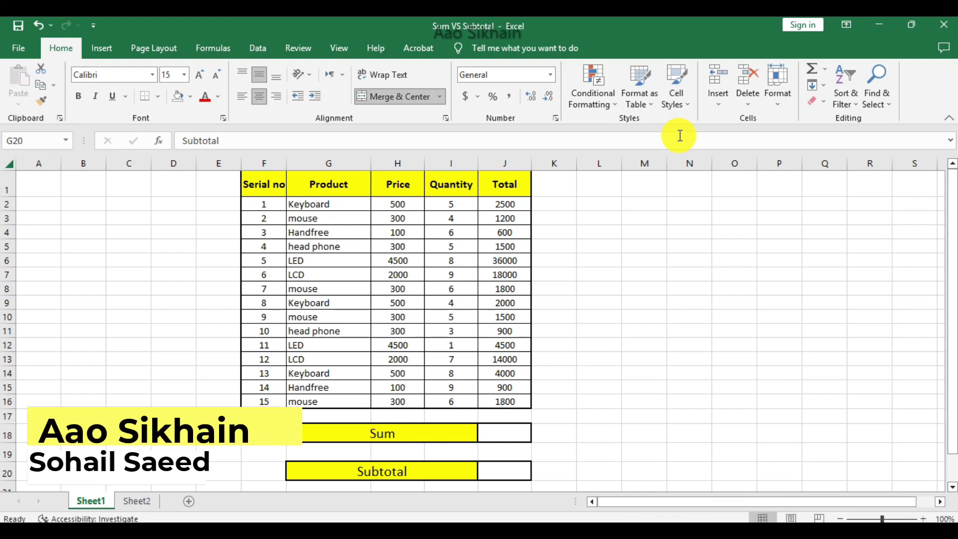
Step: Review the Sum and Subtotal label rows and the Total values J2:J16
{"action": "left_click", "coordinate": [586, 152]}
{"action": "left_click", "coordinate": [576, 298]}
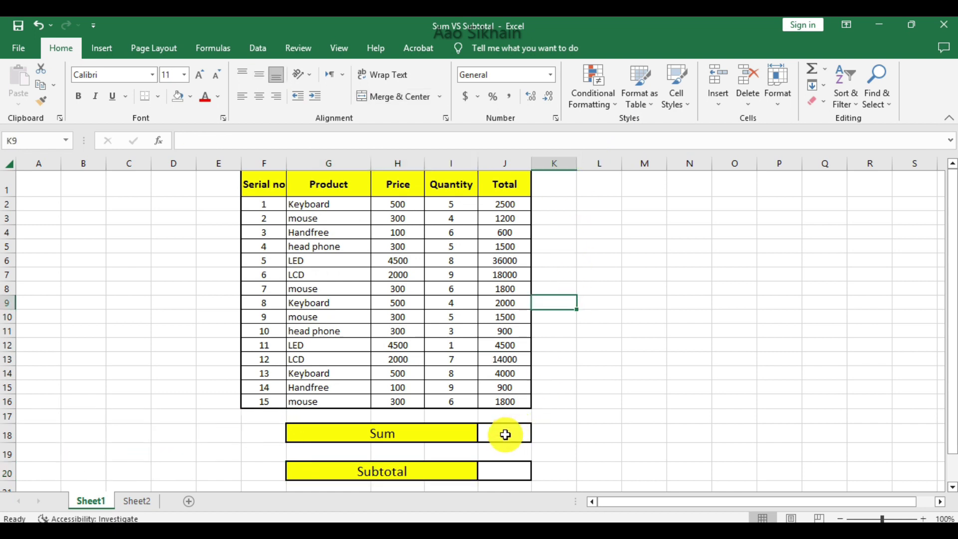
{"action": "left_click", "coordinate": [454, 432]}
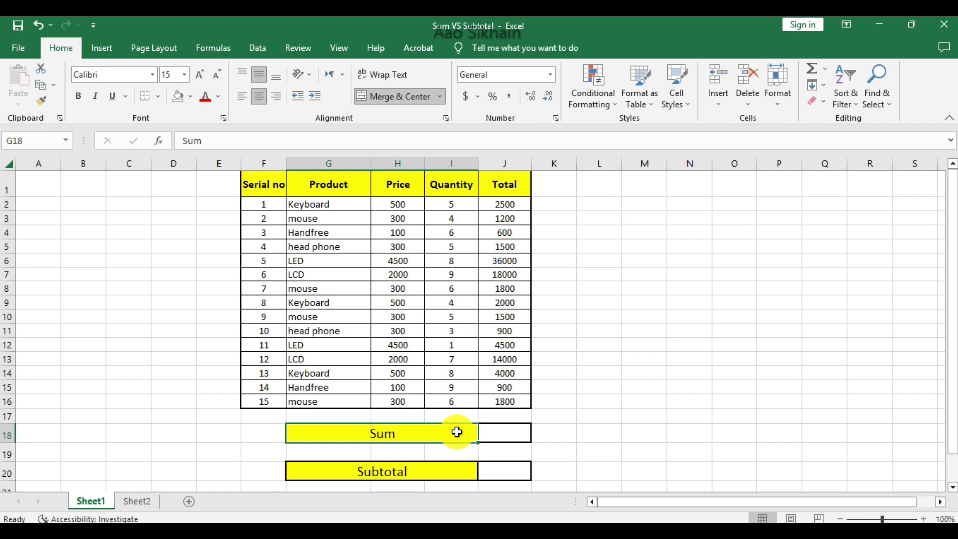
{"action": "left_click", "coordinate": [452, 472]}
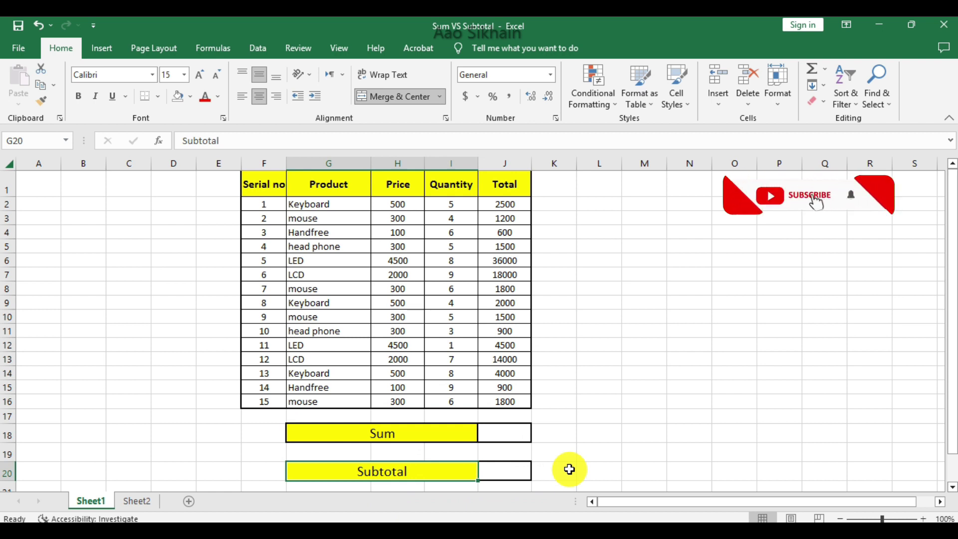
{"action": "left_click", "coordinate": [452, 432]}
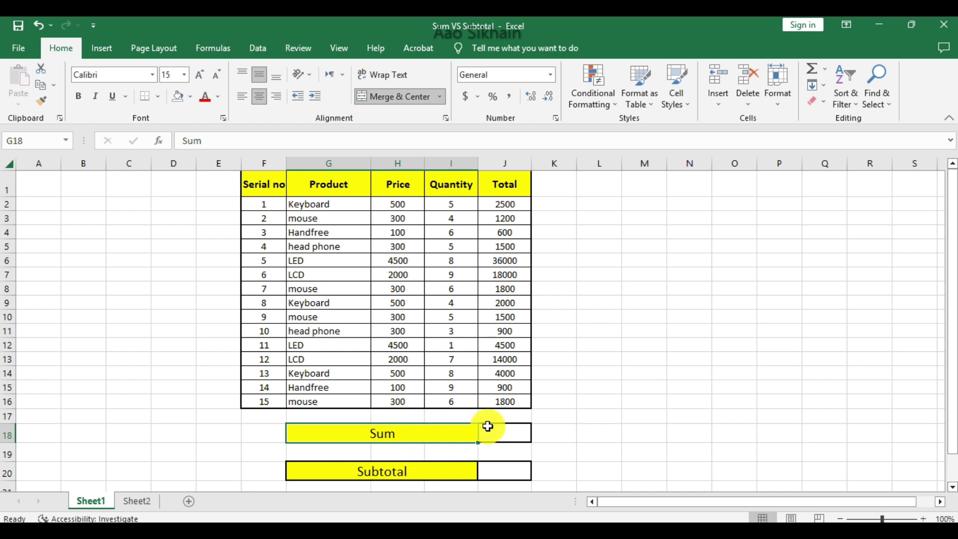
{"action": "left_click", "coordinate": [437, 473]}
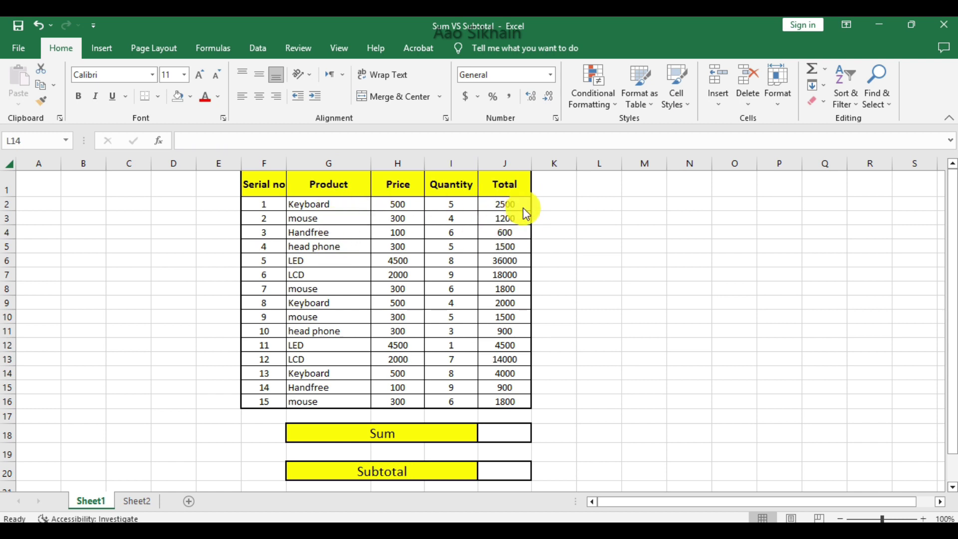
{"action": "mouse_move", "coordinate": [513, 202]}
{"action": "left_mouse_down"}
{"action": "mouse_move", "coordinate": [514, 399]}
{"action": "mouse_move", "coordinate": [559, 396]}
{"action": "left_mouse_up"}
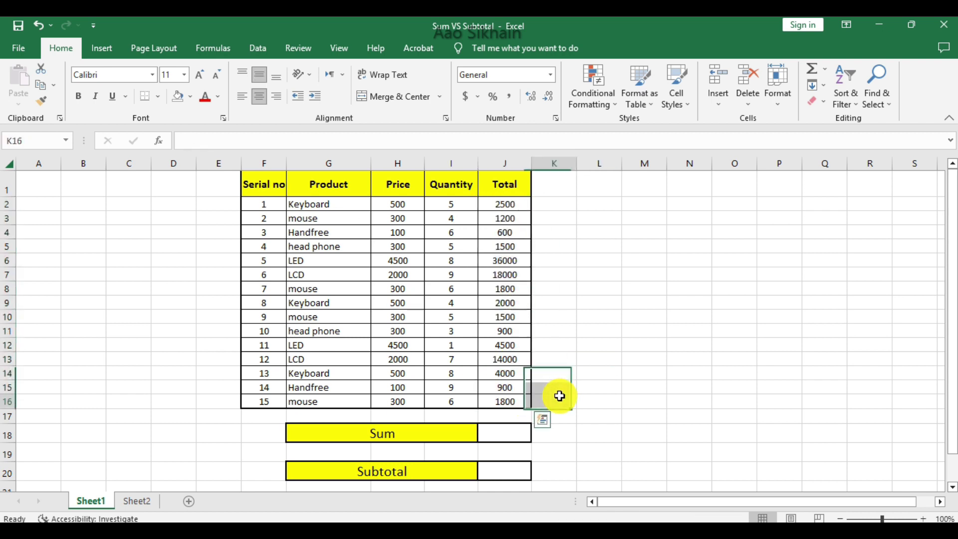
Step: Enter =SUM(J2:J16) in J18 to total the Total column as 91200
{"action": "left_click", "coordinate": [507, 432]}
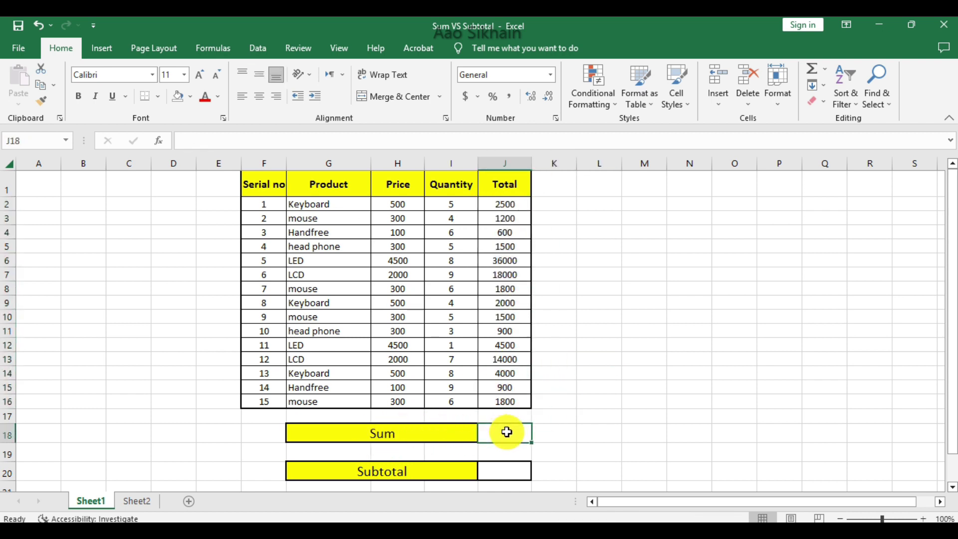
{"action": "type", "text": "=sum"}
{"action": "key", "text": "Tab"}
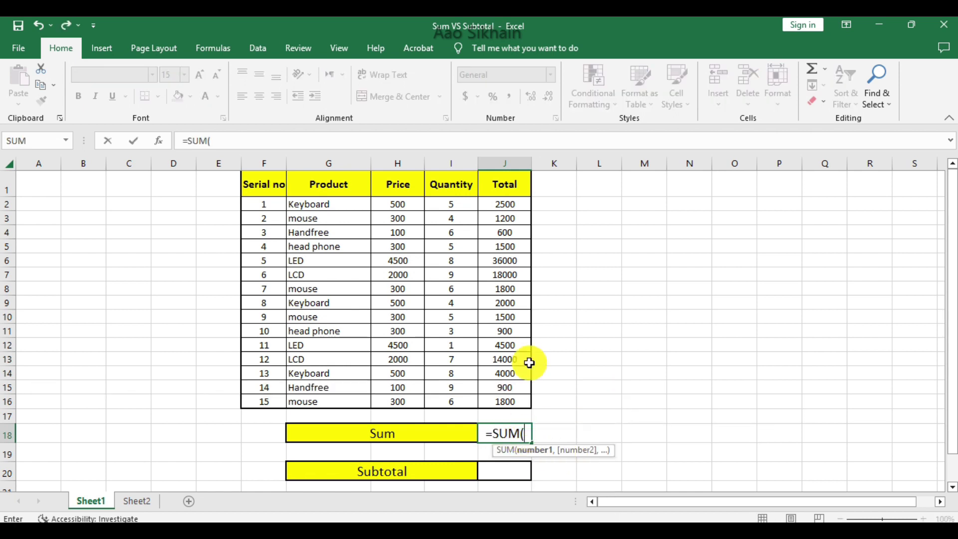
{"action": "left_click_drag", "start_coordinate": [504, 204], "coordinate": [506, 399]}
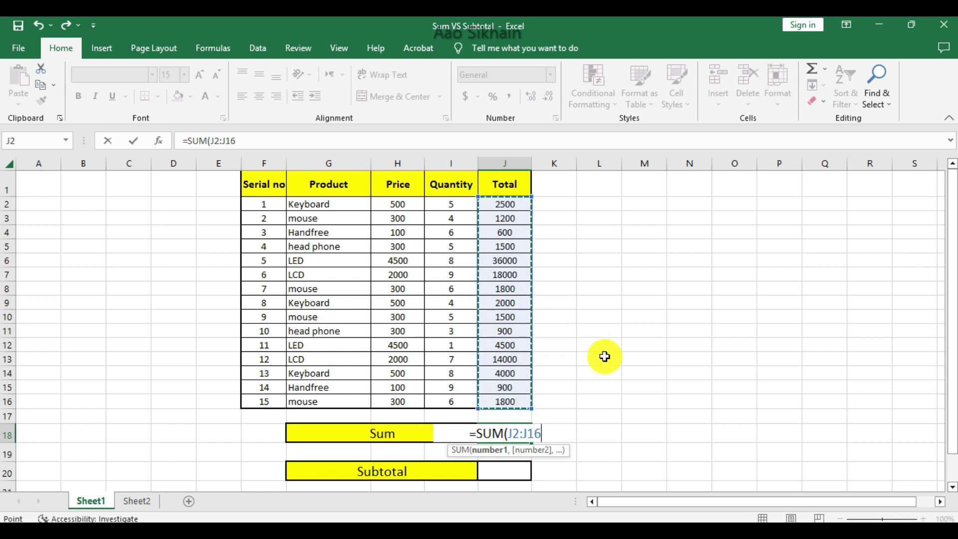
{"action": "type", "text": ")"}
{"action": "key", "text": "Return"}
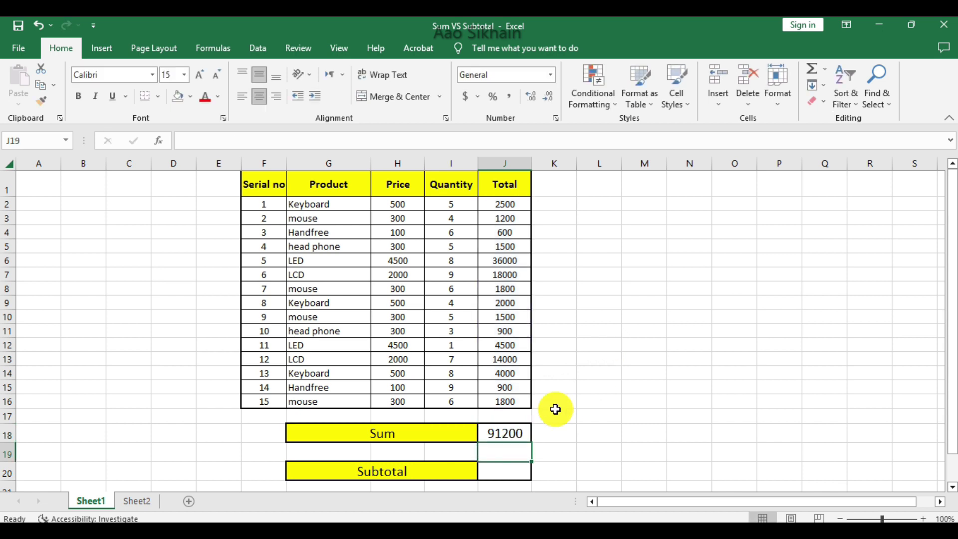
{"action": "left_click", "coordinate": [508, 432]}
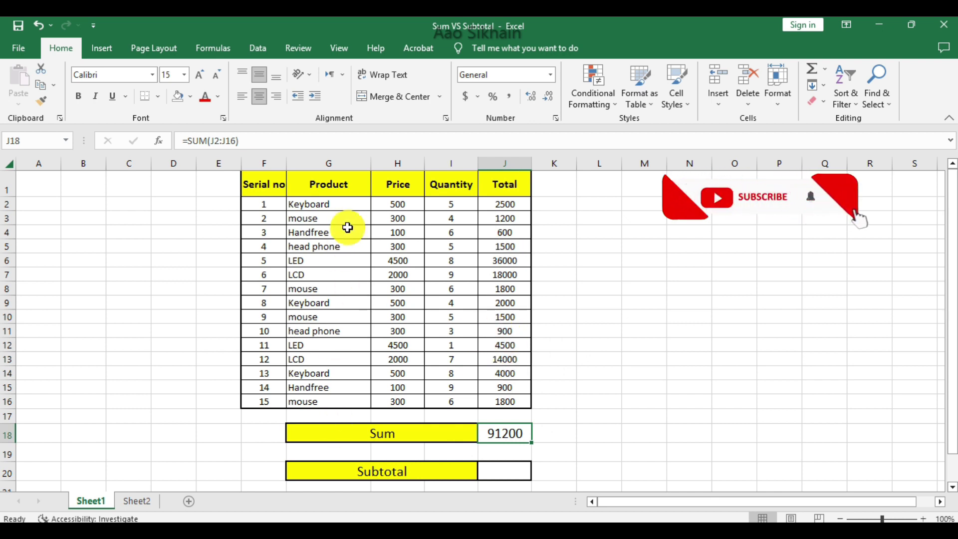
{"action": "left_click_drag", "start_coordinate": [530, 435], "coordinate": [569, 414]}
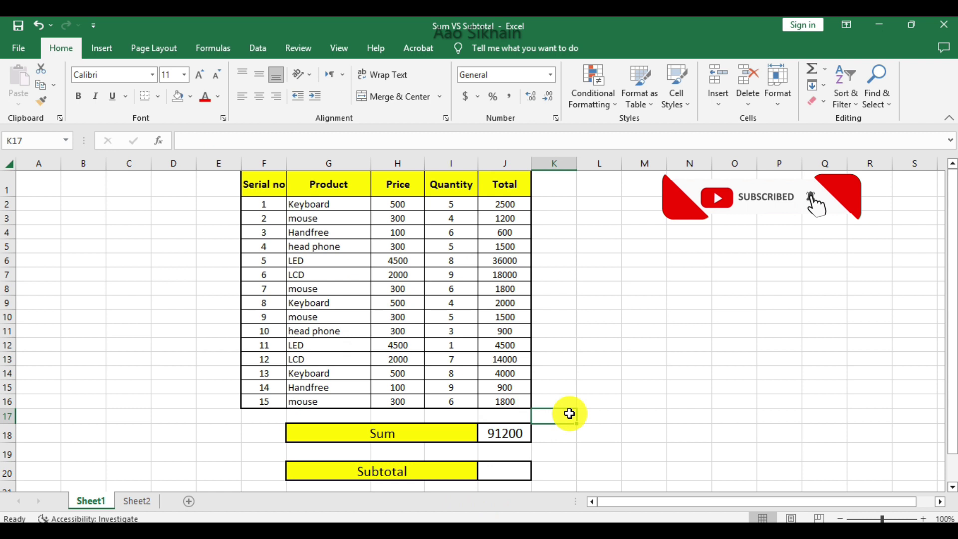
{"action": "left_click", "coordinate": [331, 204]}
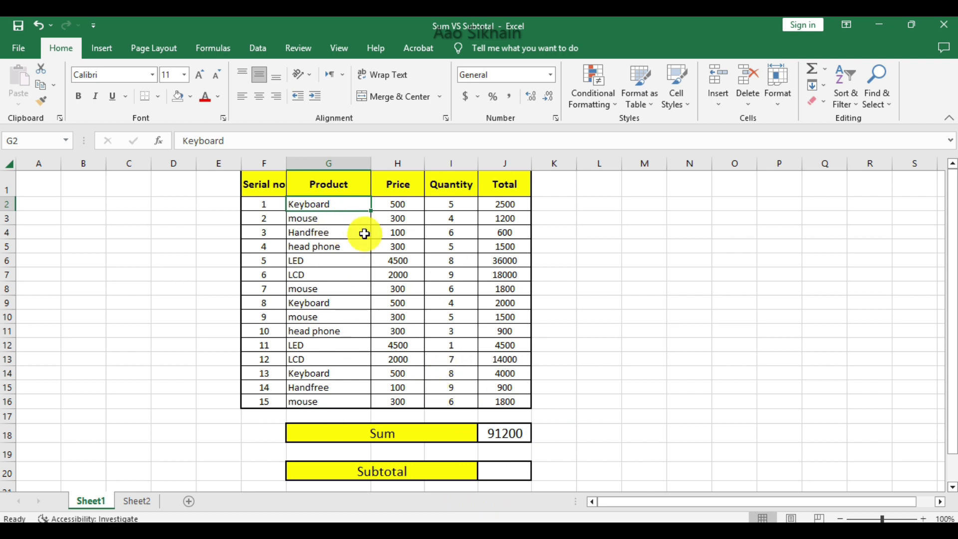
Step: Turn on filtering for the table's header row with Ctrl+Shift+L
{"action": "left_click", "coordinate": [265, 183]}
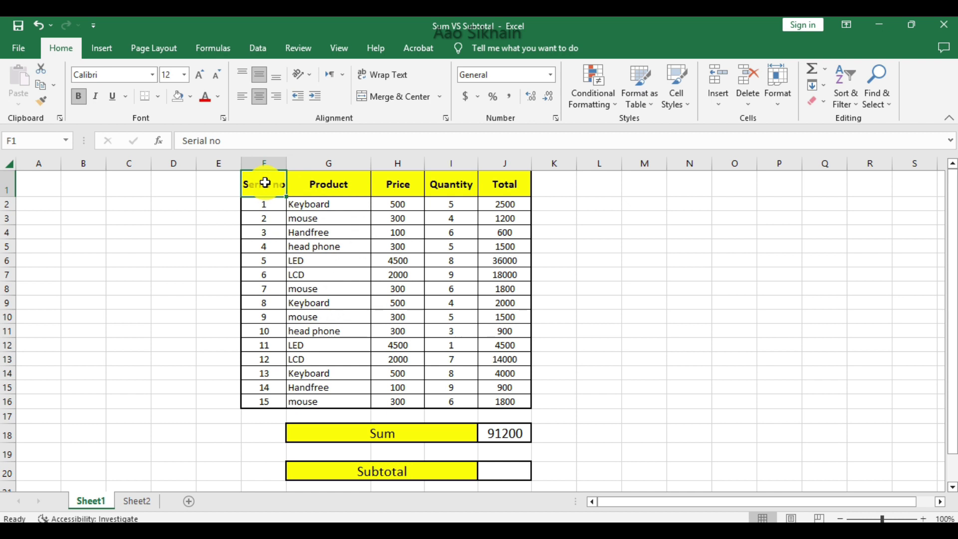
{"action": "key", "text": "shift+Right"}
{"action": "key", "text": "shift+Right"}
{"action": "key", "text": "shift+Right"}
{"action": "key", "text": "shift+Right"}
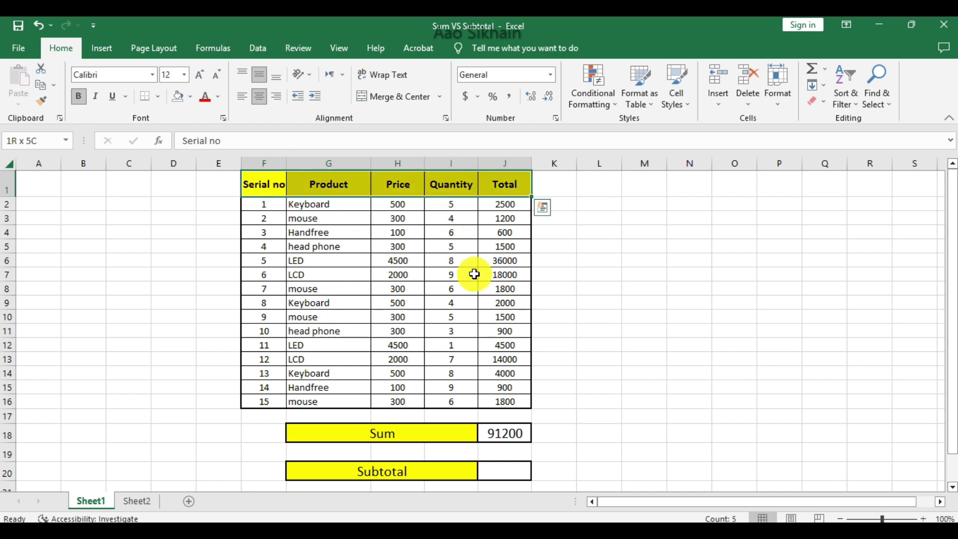
{"action": "key", "text": "ctrl+shift+l"}
{"action": "left_click", "coordinate": [620, 305]}
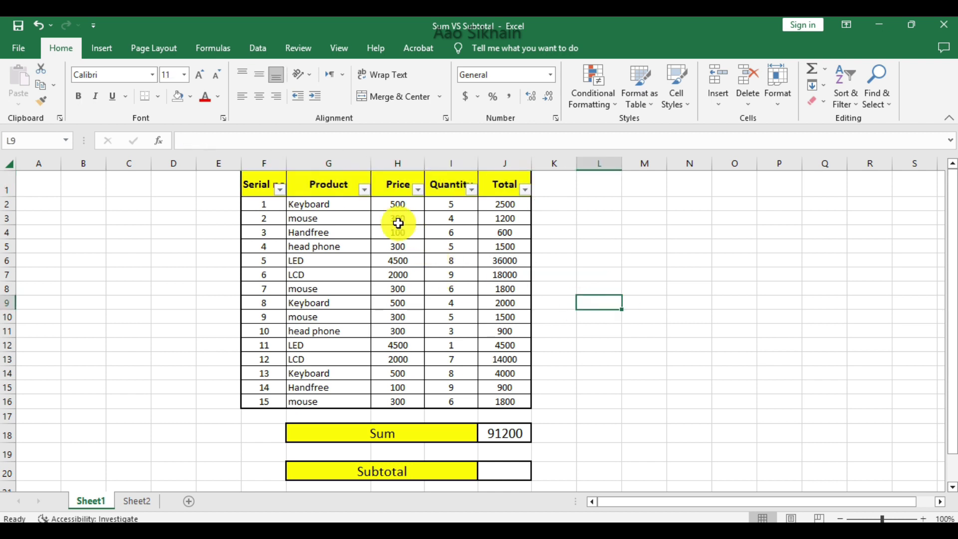
Step: Filter the Product column to show only Keyboard
{"action": "left_click", "coordinate": [364, 189]}
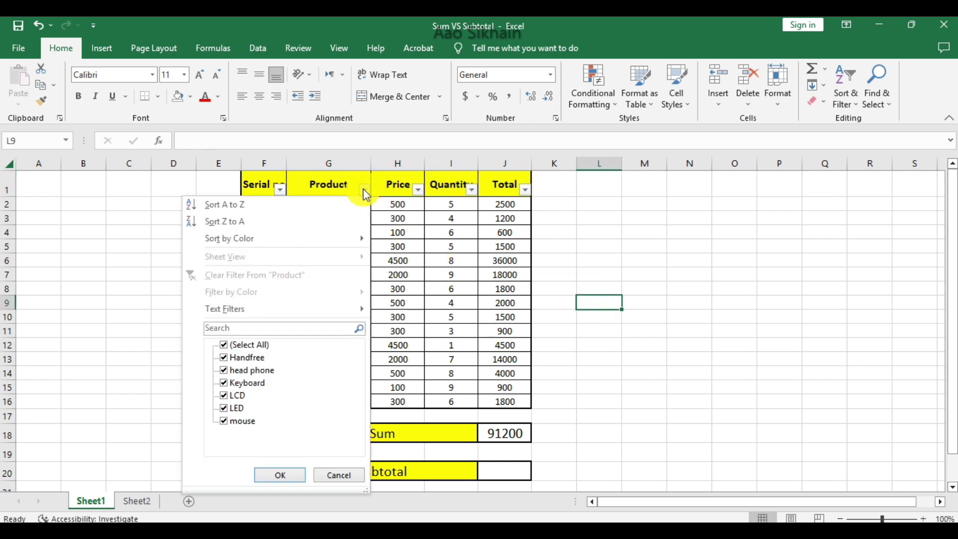
{"action": "left_click", "coordinate": [238, 344]}
{"action": "left_click", "coordinate": [245, 384]}
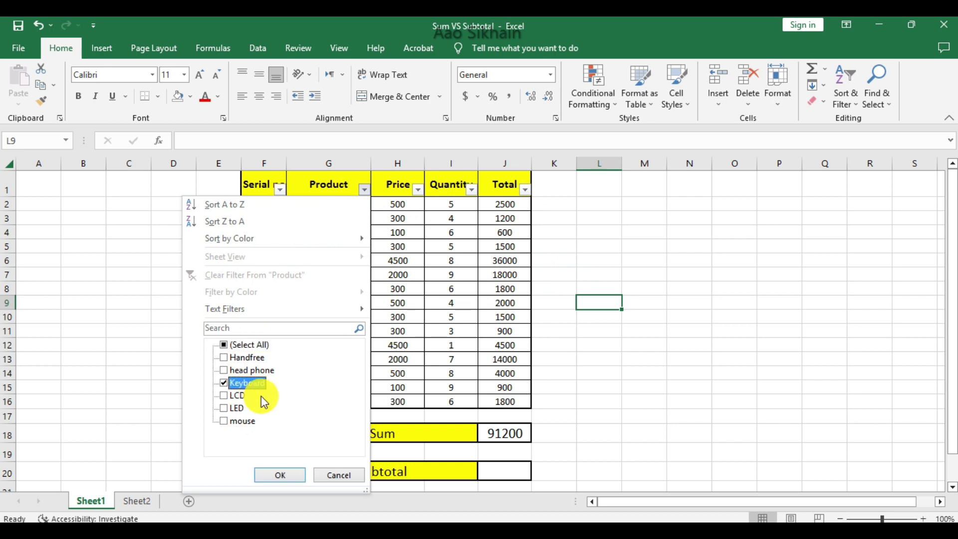
{"action": "left_click", "coordinate": [282, 475]}
{"action": "left_click", "coordinate": [494, 377]}
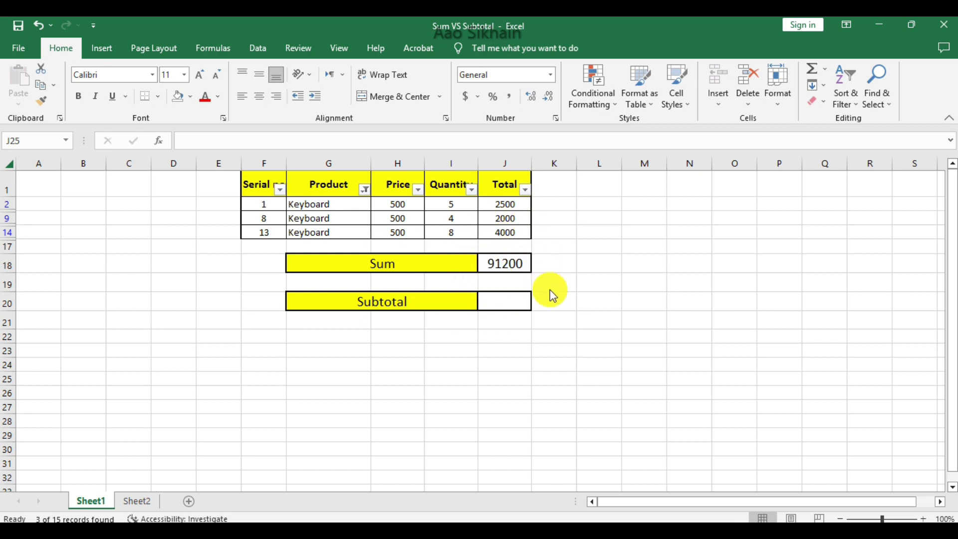
Step: Review the Keyboard rows, then reselect all products in the Product filter
{"action": "left_click", "coordinate": [331, 231]}
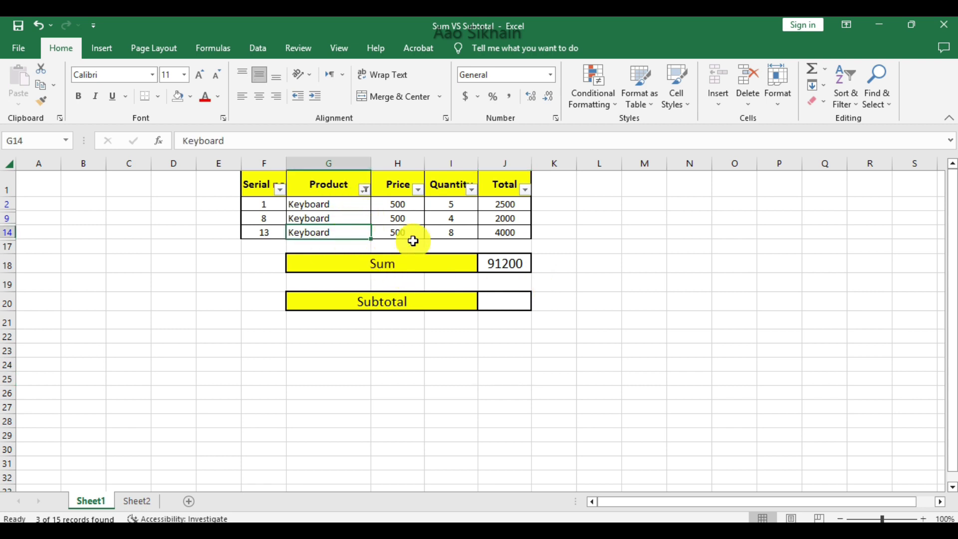
{"action": "left_click", "coordinate": [410, 305]}
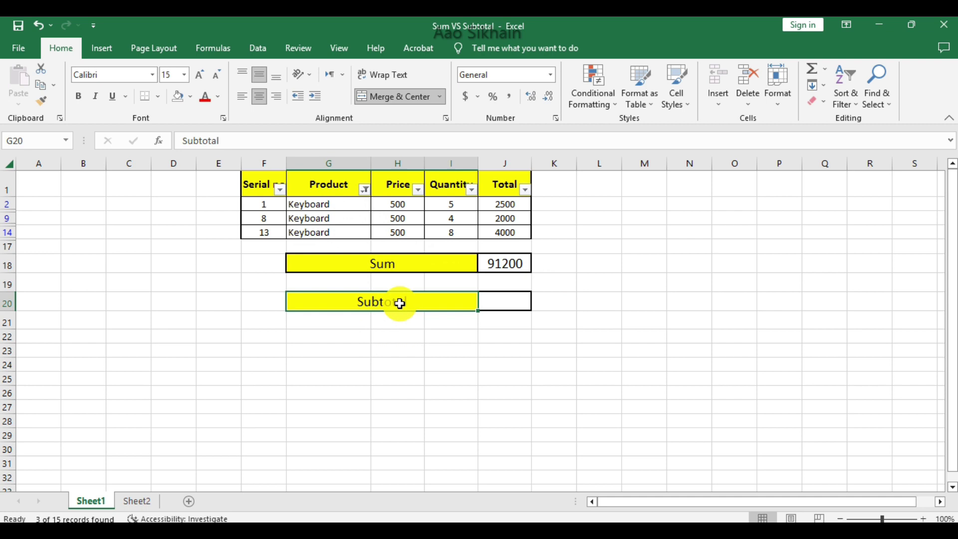
{"action": "left_click", "coordinate": [366, 190]}
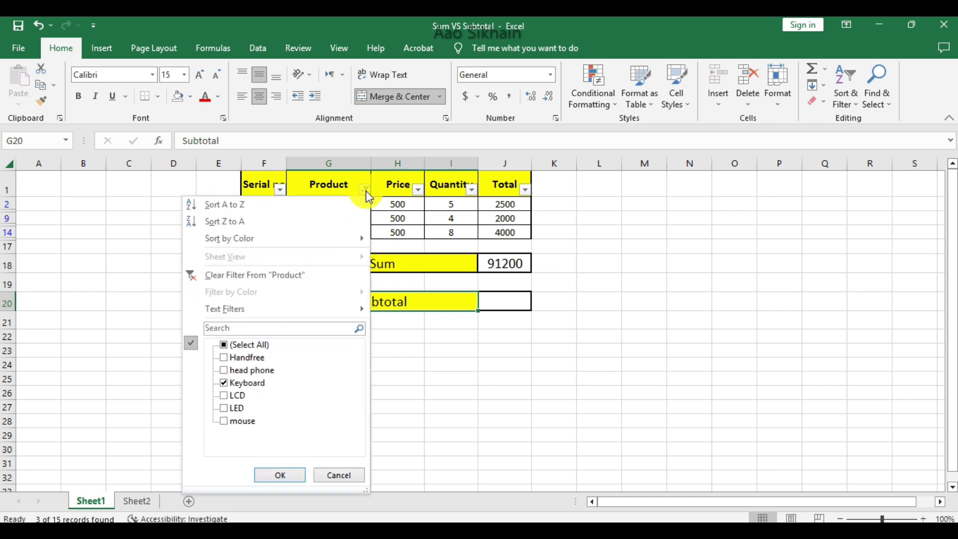
{"action": "left_click", "coordinate": [245, 345]}
Step: Show all products again and enter =SUBTOTAL(9,J2:J16) in J20 beside the Subtotal label
{"action": "left_click", "coordinate": [280, 474]}
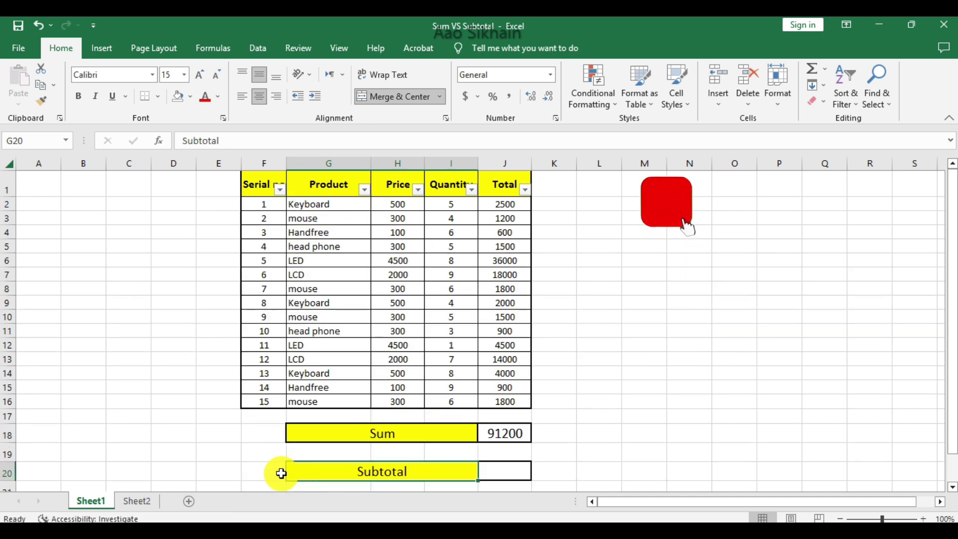
{"action": "left_click", "coordinate": [517, 391]}
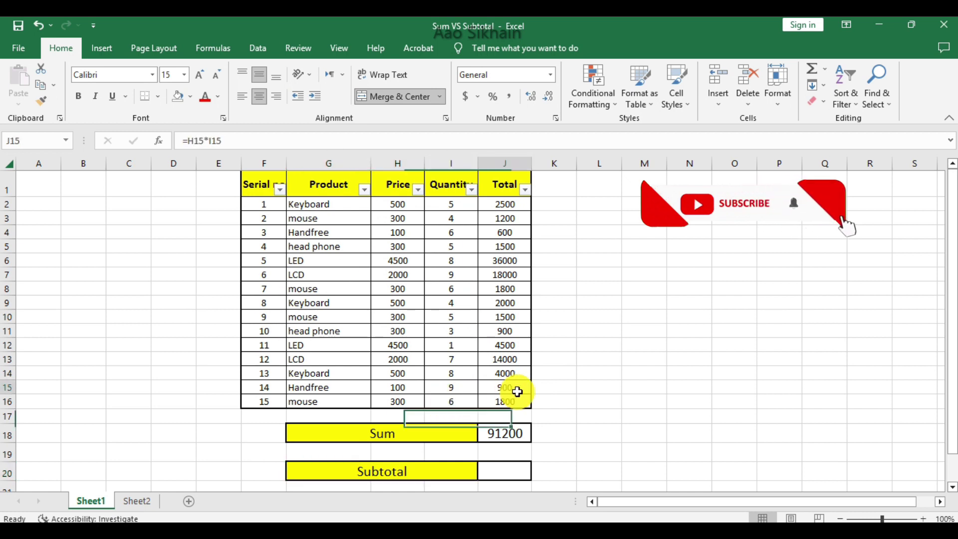
{"action": "left_click", "coordinate": [512, 469]}
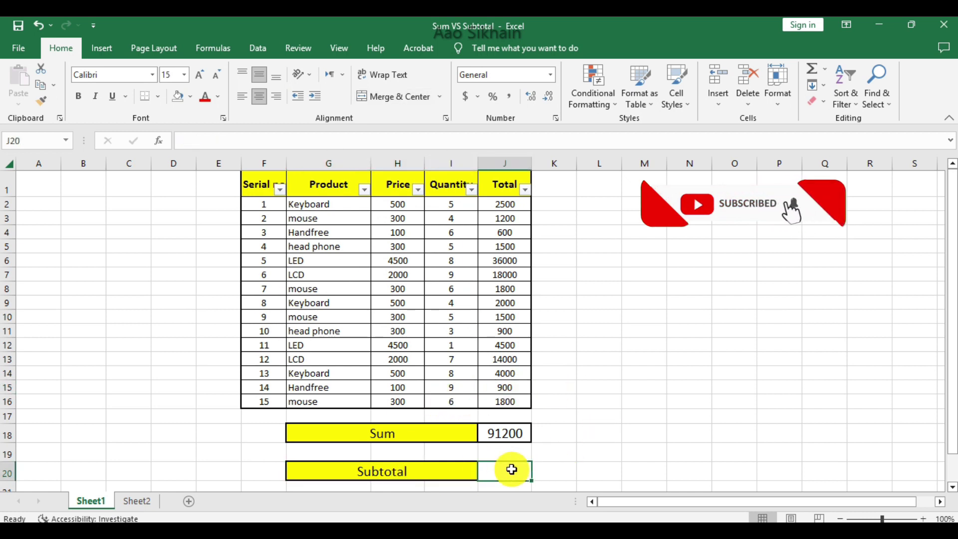
{"action": "type", "text": "="}
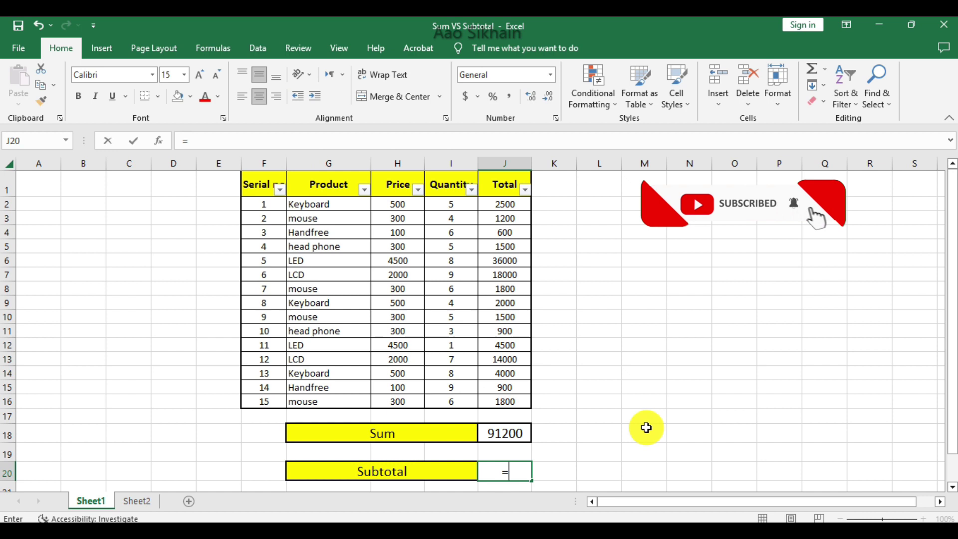
{"action": "type", "text": "subto"}
{"action": "key", "text": "Tab"}
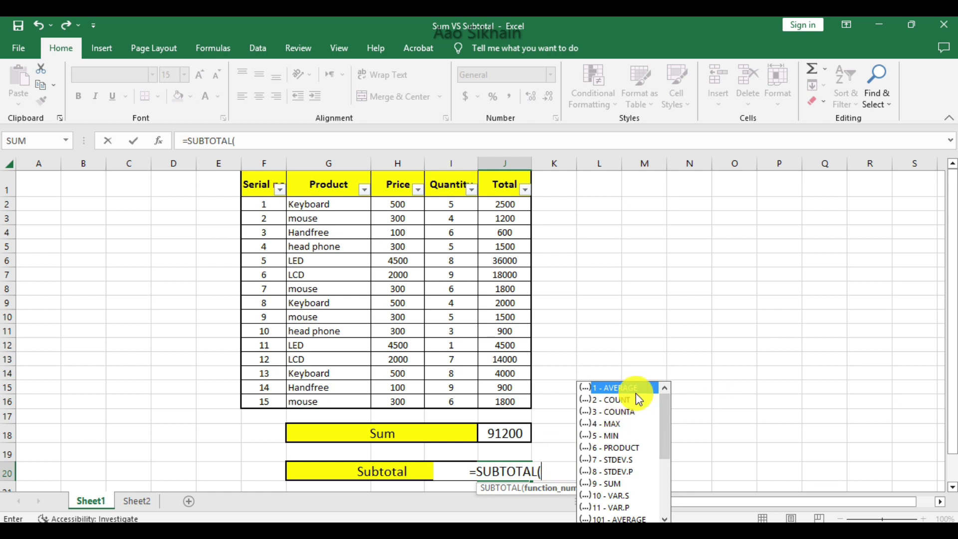
{"action": "mouse_move", "coordinate": [666, 411]}
{"action": "left_mouse_down"}
{"action": "mouse_move", "coordinate": [665, 469]}
{"action": "mouse_move", "coordinate": [666, 397]}
{"action": "left_mouse_up"}
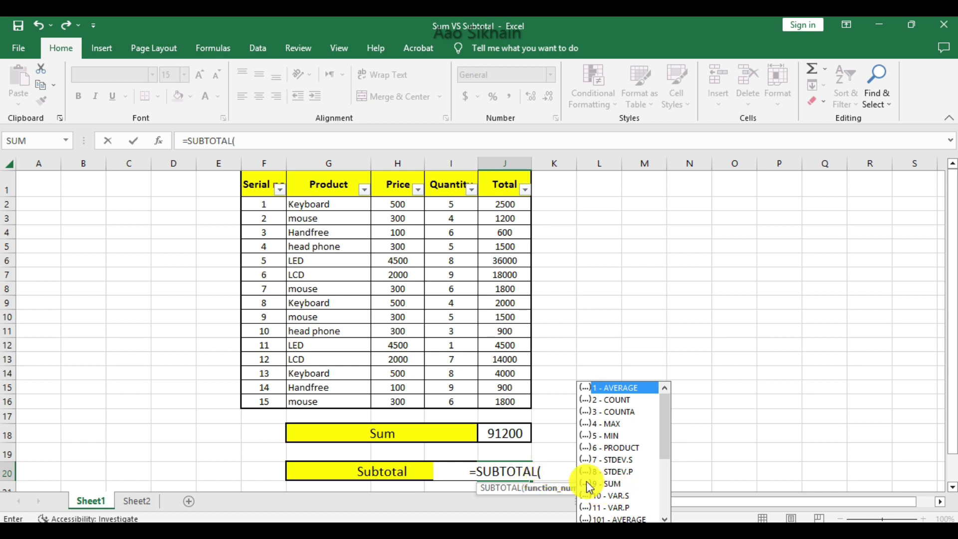
{"action": "type", "text": "9"}
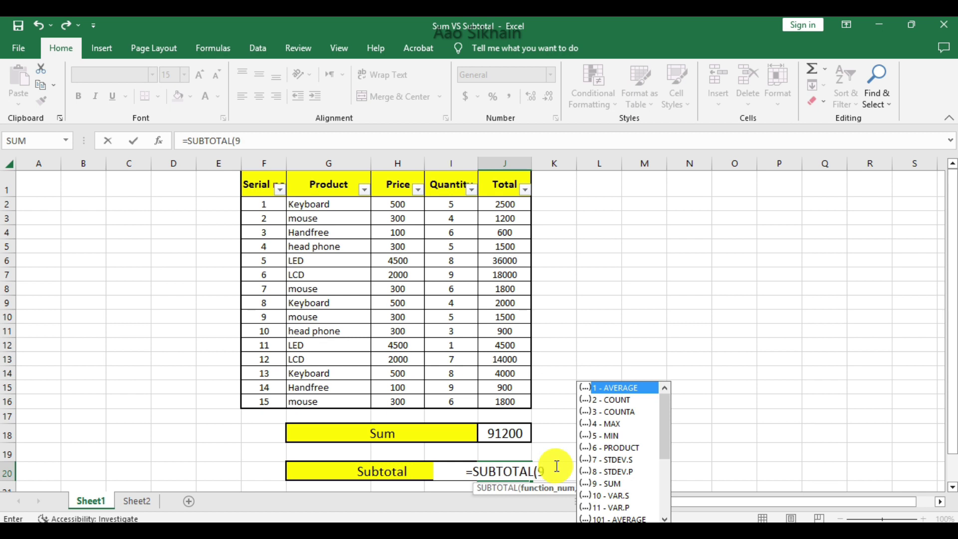
{"action": "type", "text": ","}
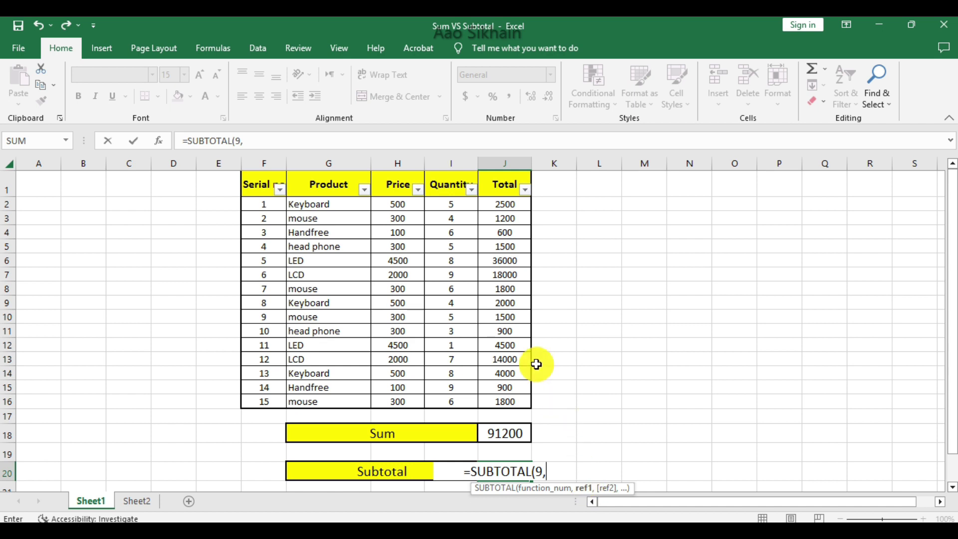
{"action": "left_click_drag", "start_coordinate": [505, 203], "coordinate": [514, 404]}
{"action": "type", "text": ")"}
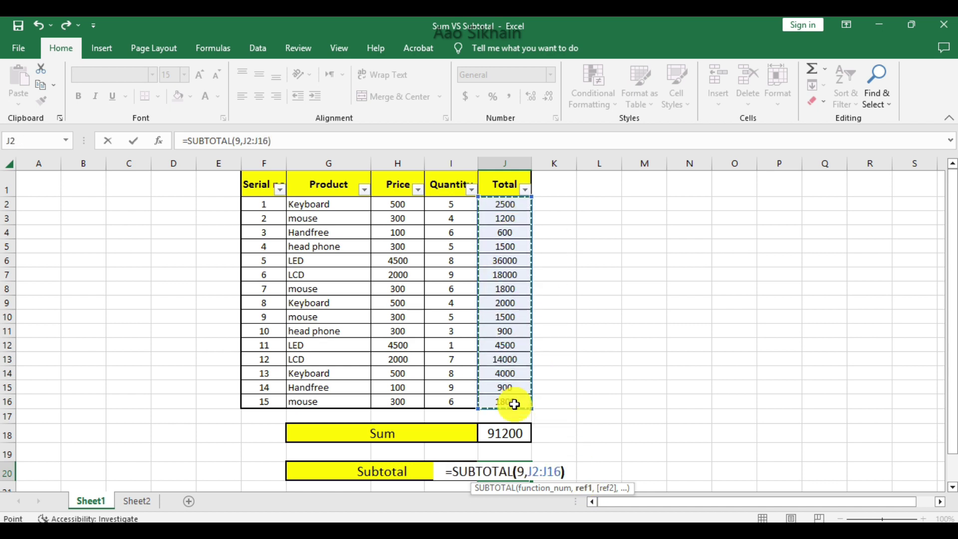
{"action": "key", "text": "Return"}
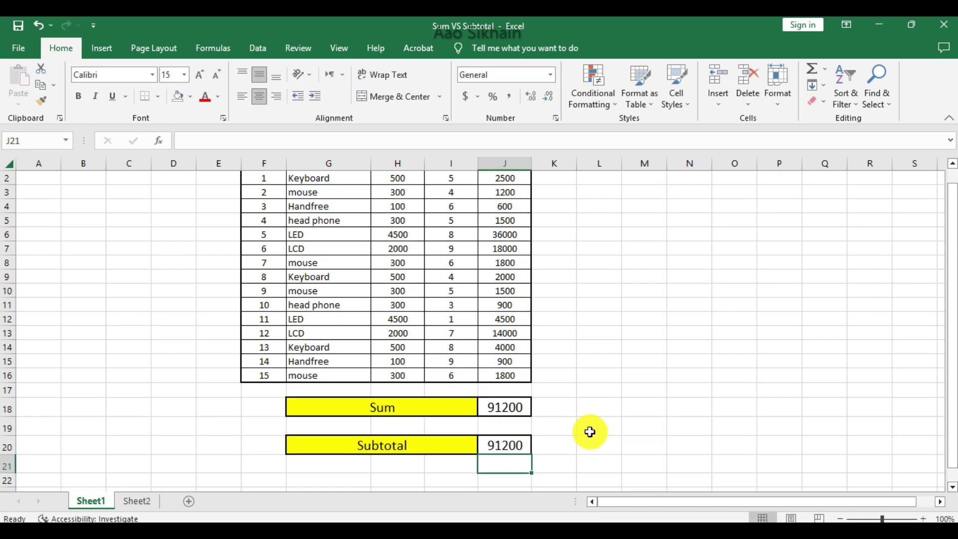
Step: Verify J20's subtotal formula shows 91200, then jump back to the table's top
{"action": "left_click", "coordinate": [588, 431]}
{"action": "left_click", "coordinate": [521, 444]}
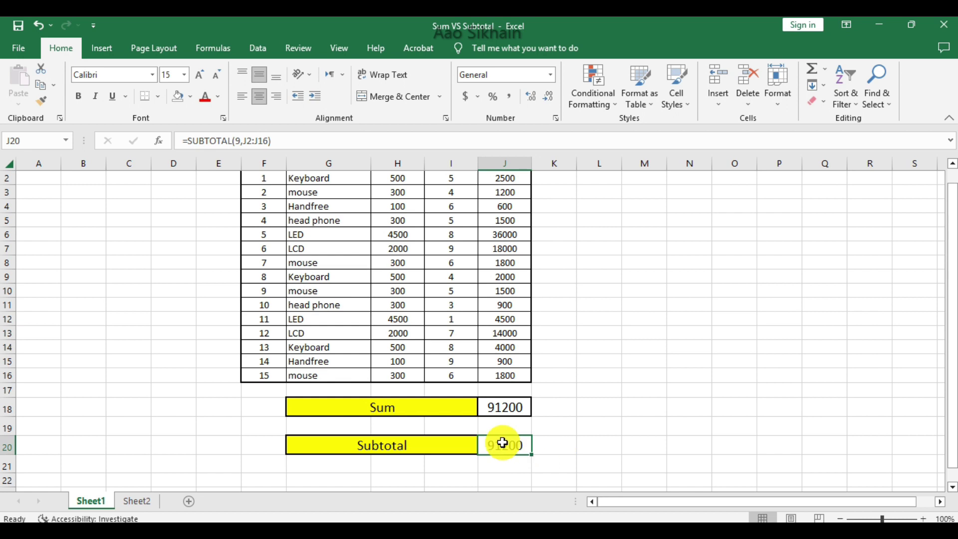
{"action": "key", "text": "ctrl+Up"}
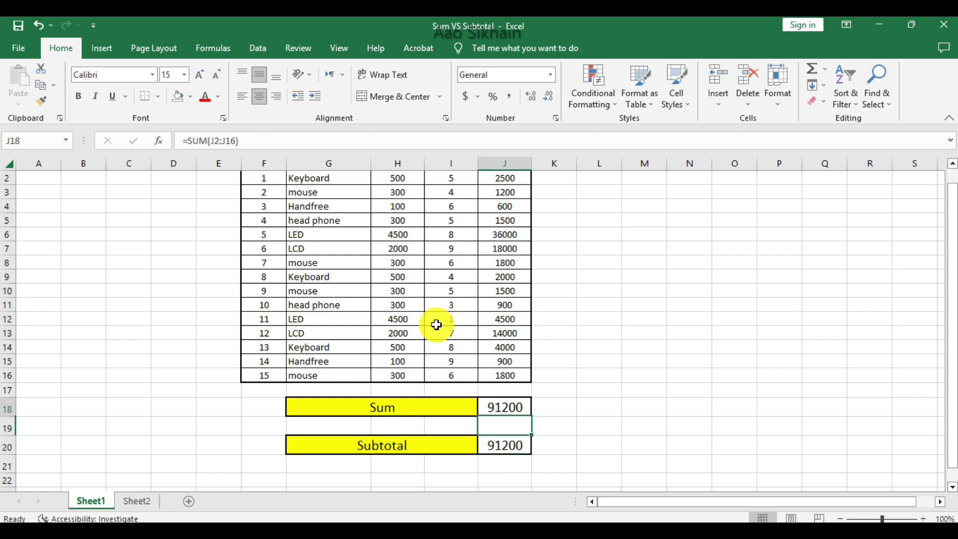
{"action": "key", "text": "ctrl+Up"}
{"action": "key", "text": "ctrl+Up"}
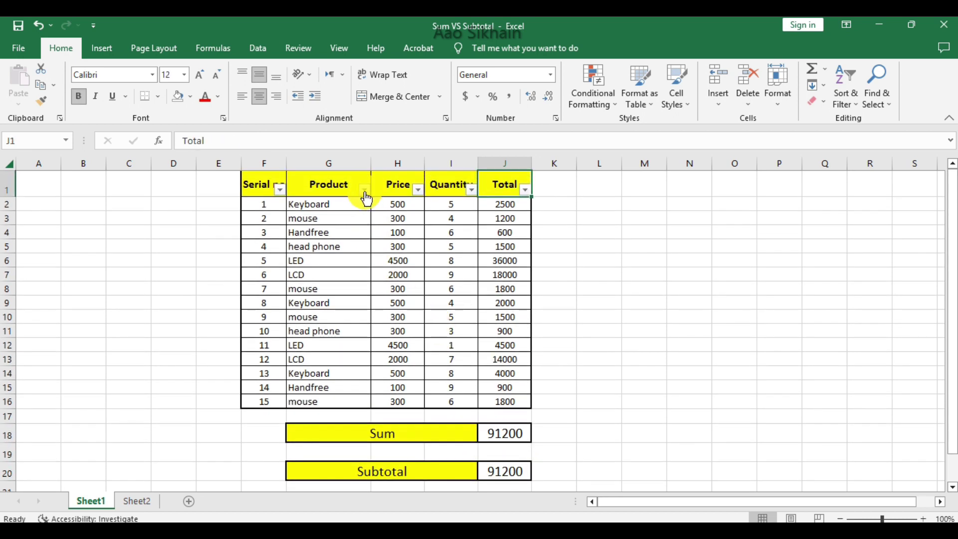
Step: Filter Product to Keyboard only and check the Subtotal value in J20
{"action": "left_click", "coordinate": [365, 189]}
{"action": "left_click", "coordinate": [248, 345]}
{"action": "left_click", "coordinate": [240, 383]}
{"action": "left_click", "coordinate": [280, 475]}
{"action": "left_click", "coordinate": [508, 418]}
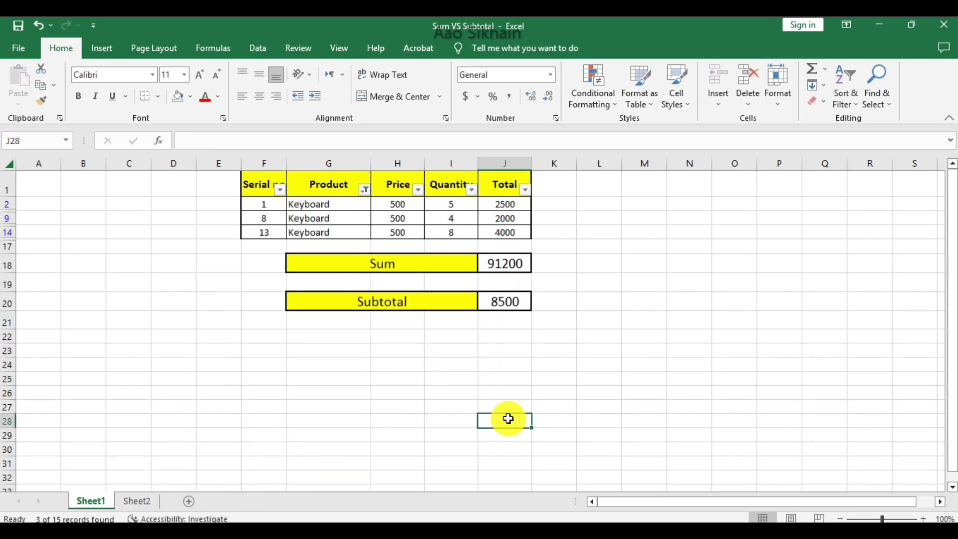
{"action": "left_click", "coordinate": [514, 299]}
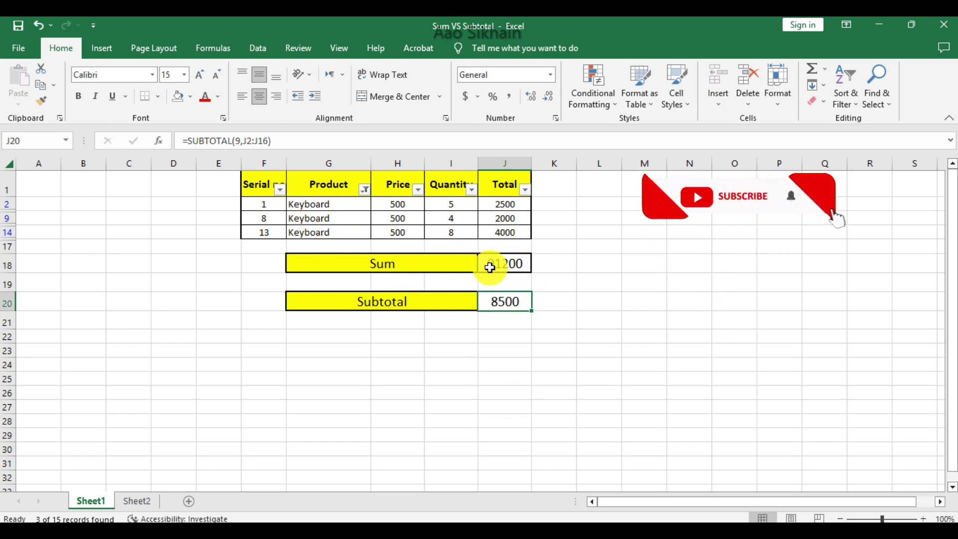
Step: Change the Product filter to show only Handfree
{"action": "left_click", "coordinate": [238, 344]}
{"action": "left_click", "coordinate": [230, 343]}
{"action": "left_click", "coordinate": [241, 357]}
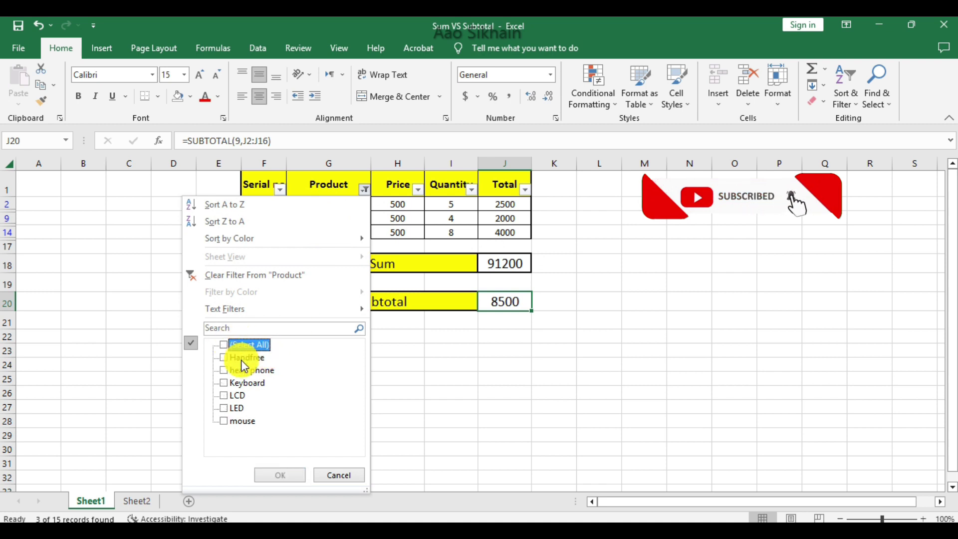
{"action": "left_click", "coordinate": [280, 474]}
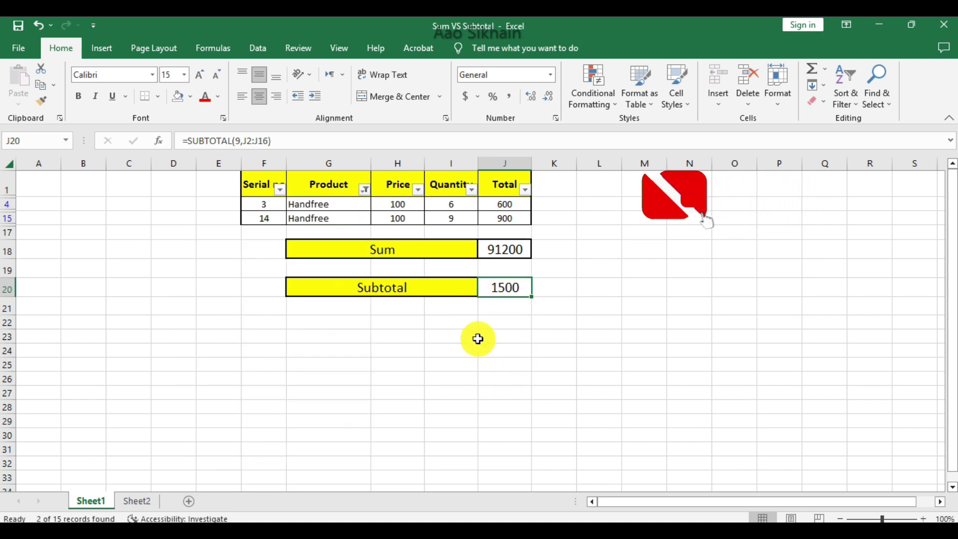
Step: Switch the filter to LED only, leaving Subtotal 40500 against Sum 91200
{"action": "left_click", "coordinate": [364, 189]}
{"action": "left_click", "coordinate": [236, 409]}
{"action": "left_click", "coordinate": [229, 354]}
{"action": "left_click", "coordinate": [281, 475]}
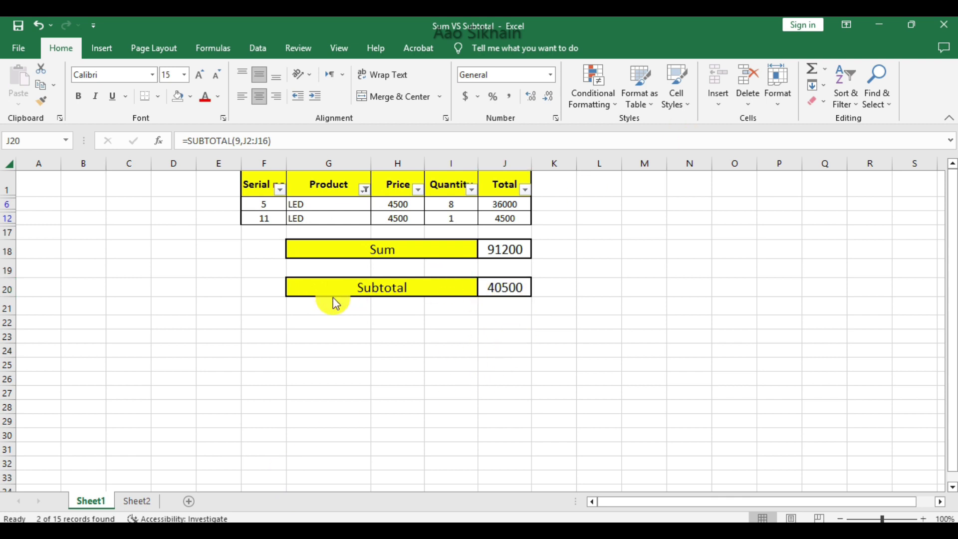
{"action": "left_click", "coordinate": [443, 290]}
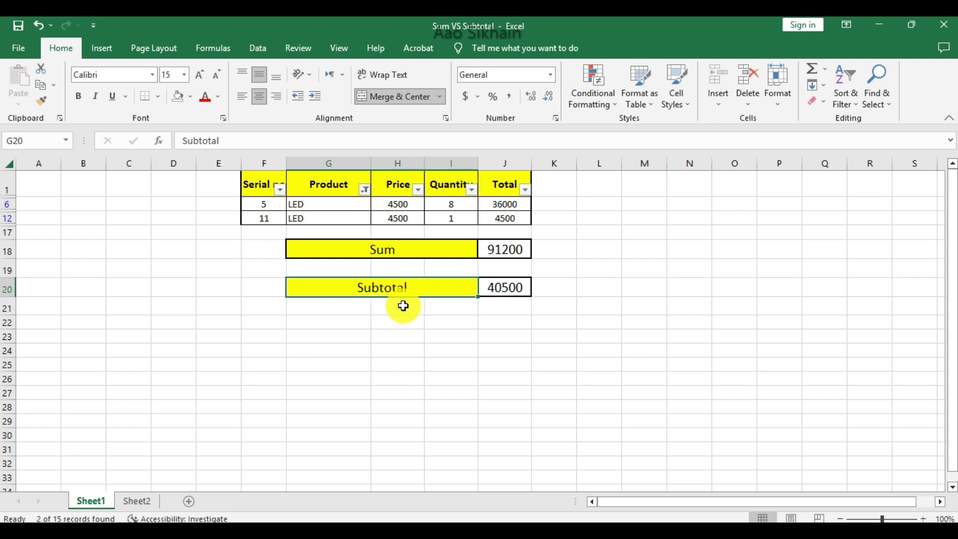
{"action": "left_click", "coordinate": [427, 252]}
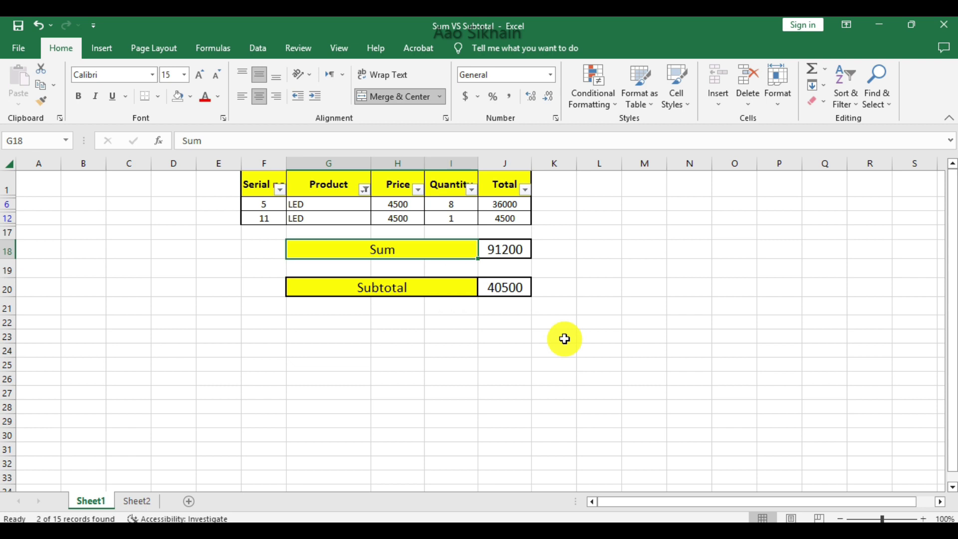
{"action": "left_click", "coordinate": [580, 334]}
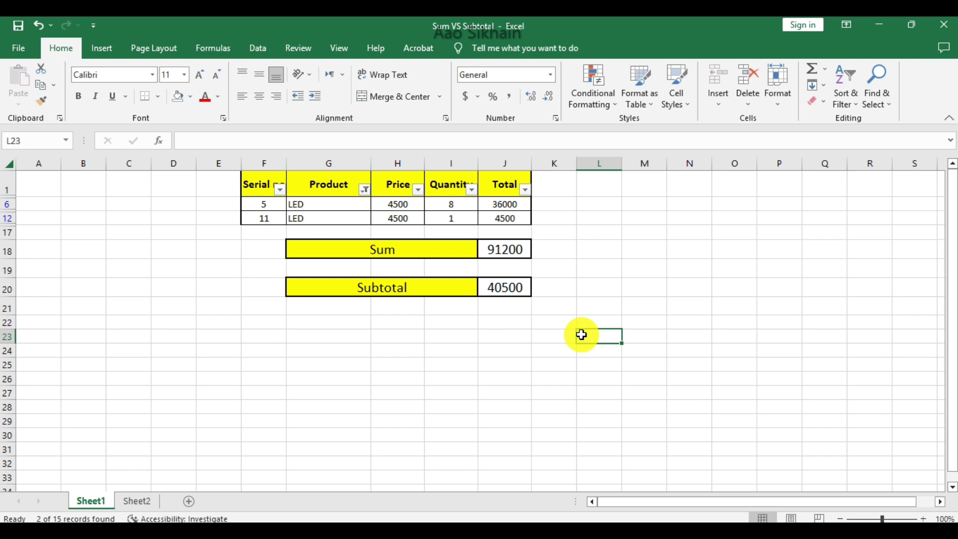